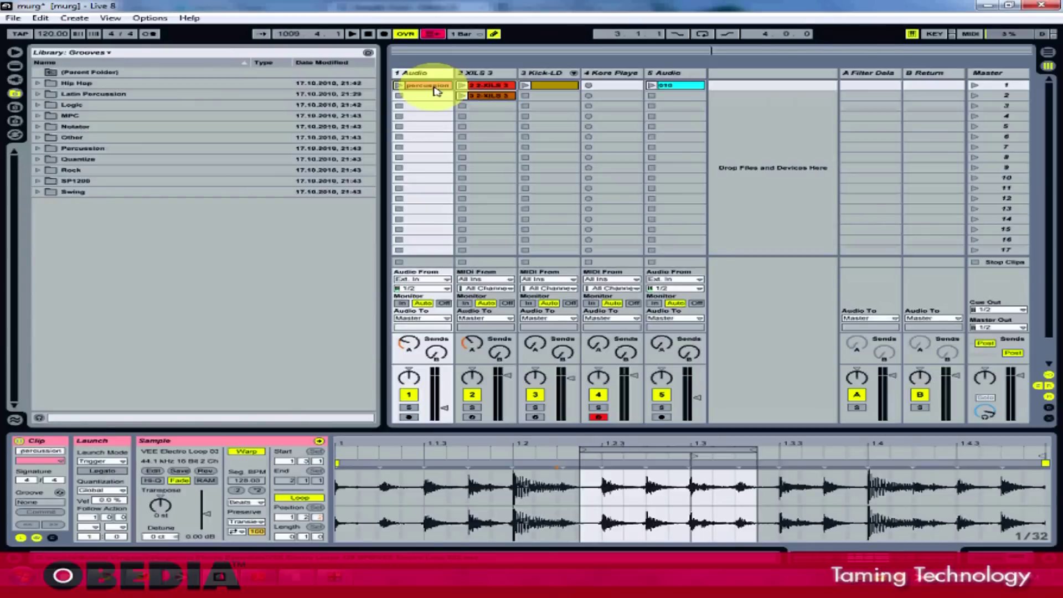
- Switch through the file browsers to the Library location and open its Grooves folder
{"action": "left_click", "coordinate": [228, 259]}
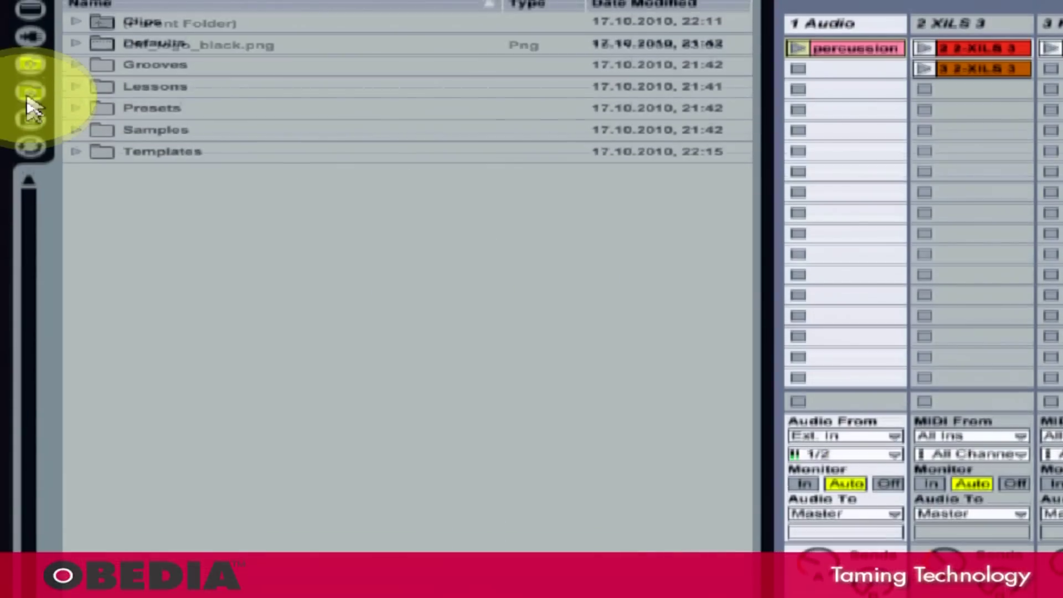
{"action": "left_click", "coordinate": [31, 117]}
{"action": "left_click", "coordinate": [32, 93]}
{"action": "left_click", "coordinate": [33, 86]}
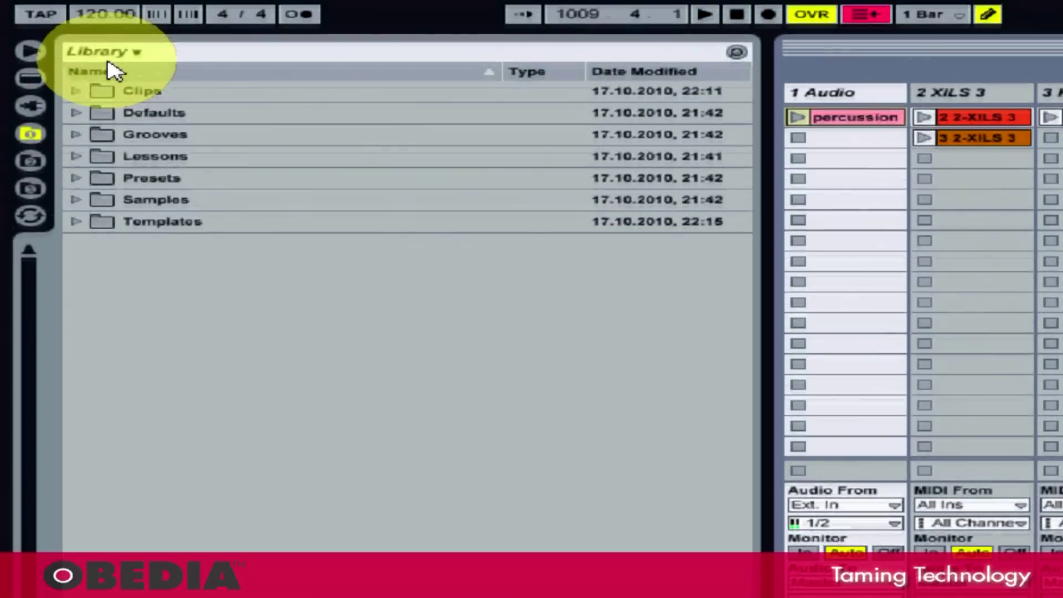
{"action": "left_click", "coordinate": [99, 31]}
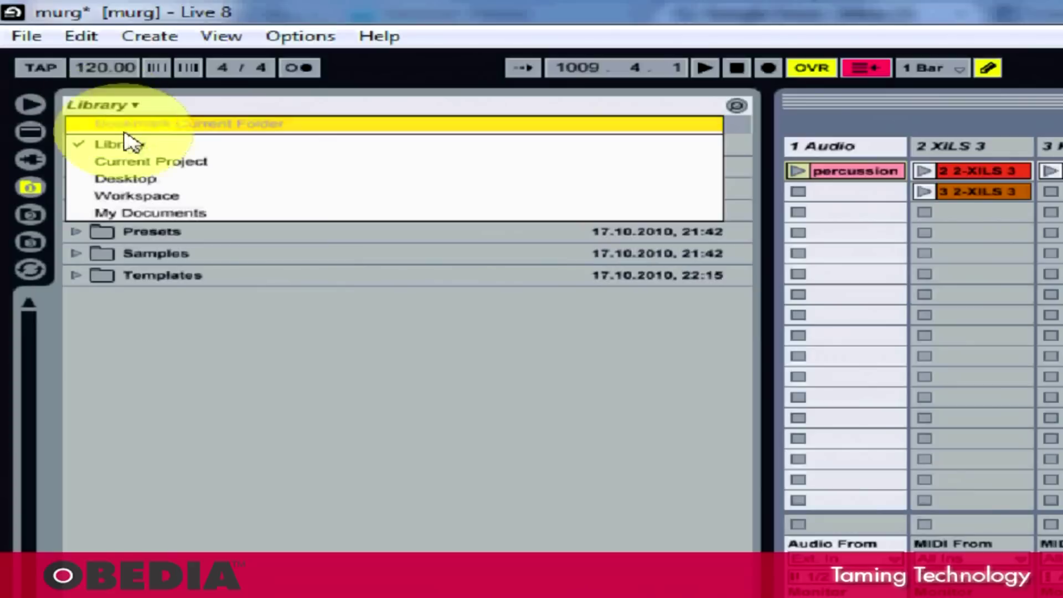
{"action": "left_click", "coordinate": [123, 136]}
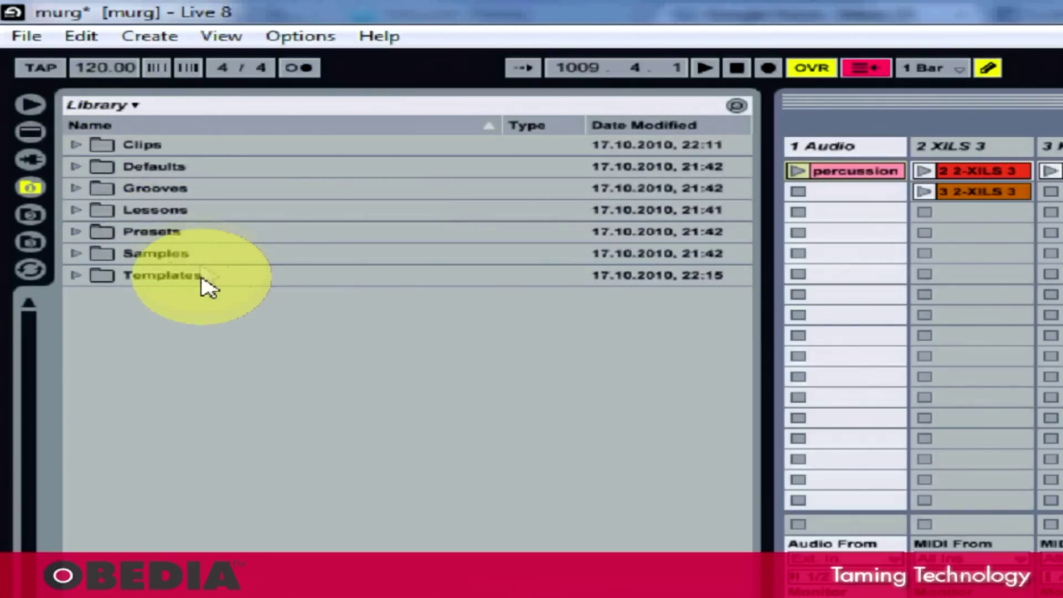
{"action": "double_click", "coordinate": [167, 192]}
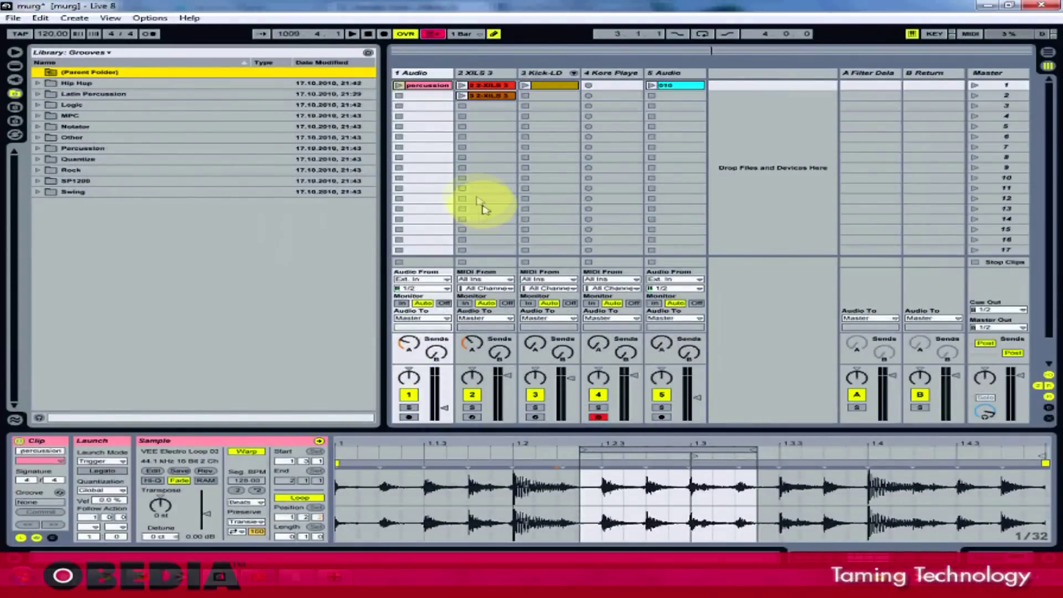
- Launch the percussion clip in the first audio track and raise that track's volume
{"action": "left_click", "coordinate": [418, 88]}
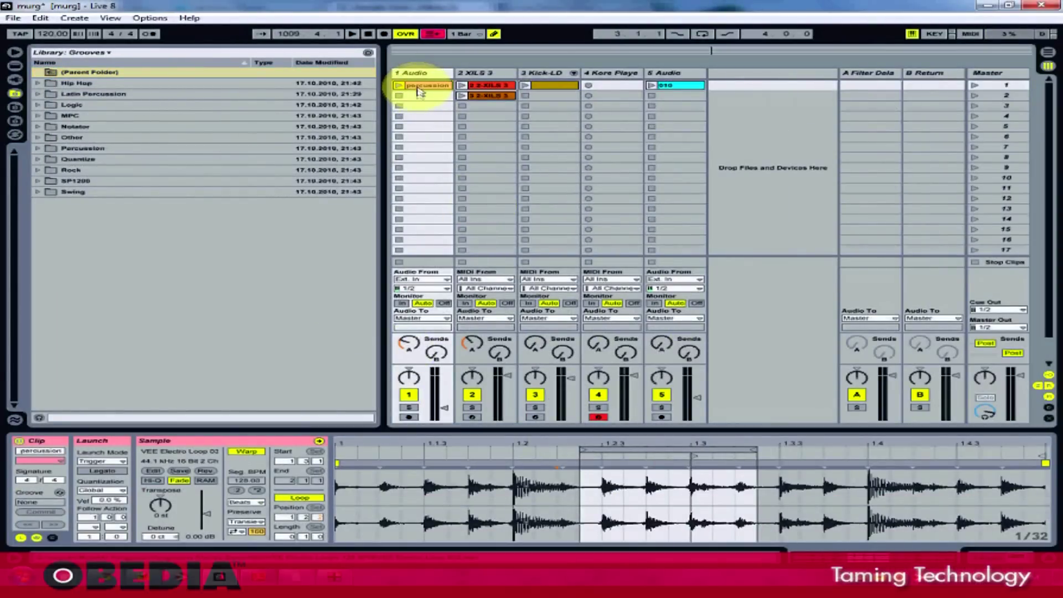
{"action": "left_click", "coordinate": [398, 85]}
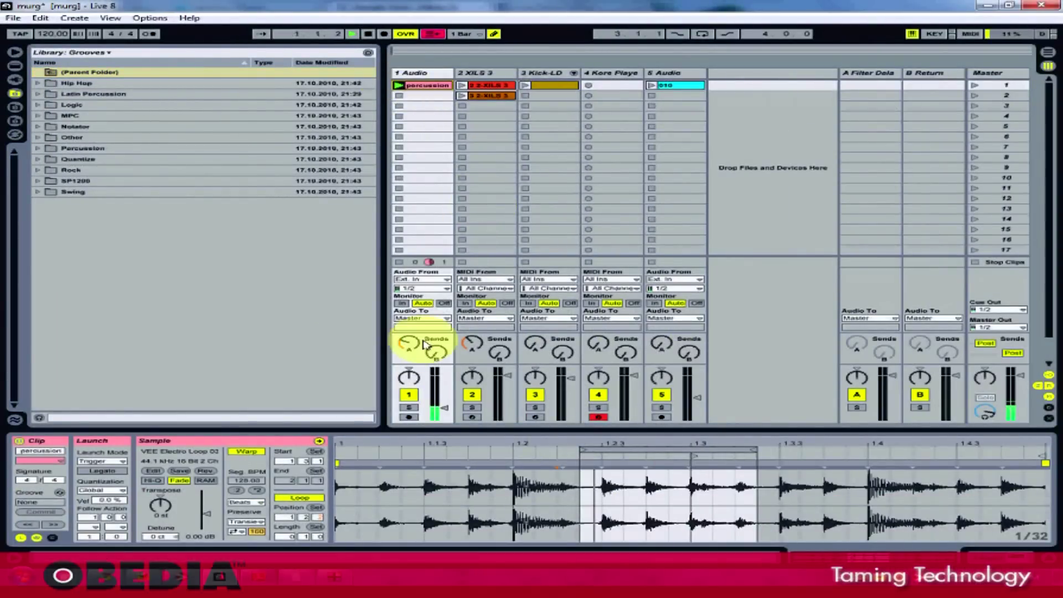
{"action": "left_click_drag", "start_coordinate": [444, 408], "coordinate": [444, 394]}
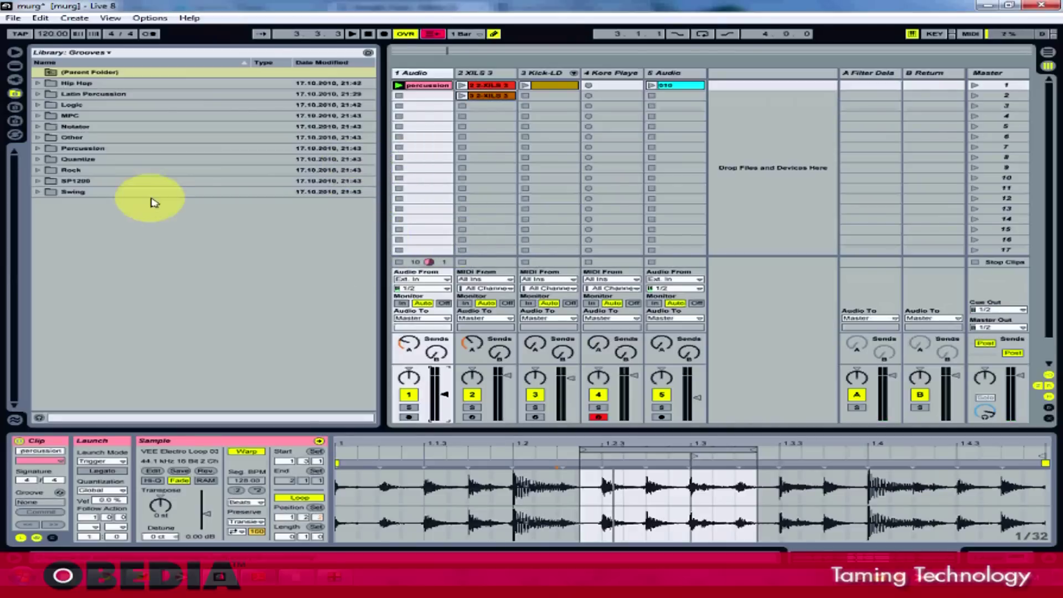
- Open the Swing groove folder and apply Swing 8-45 to the percussion clip during playback
{"action": "double_click", "coordinate": [83, 192]}
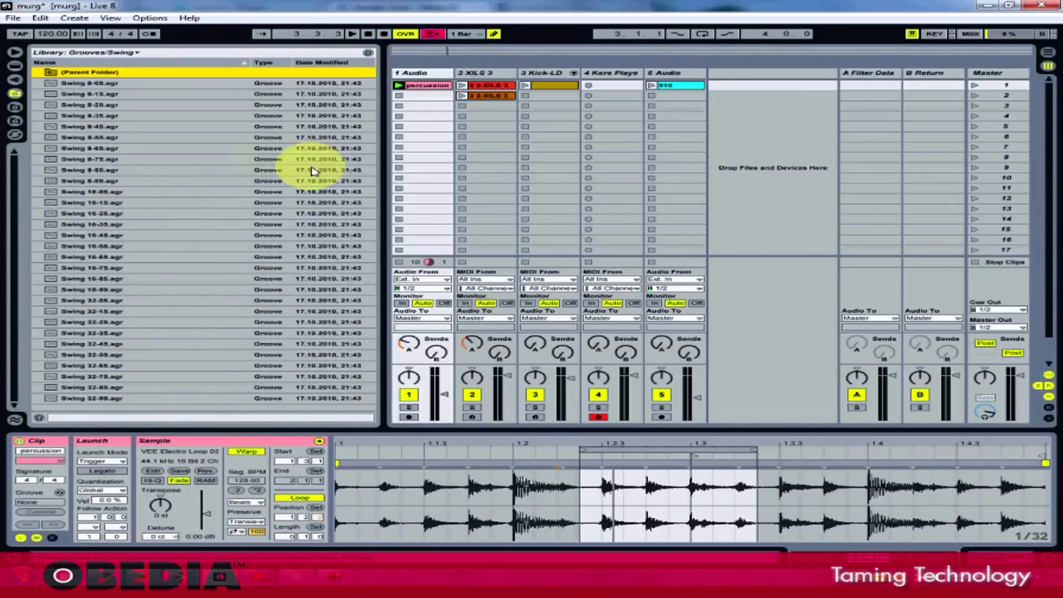
{"action": "key", "text": "space"}
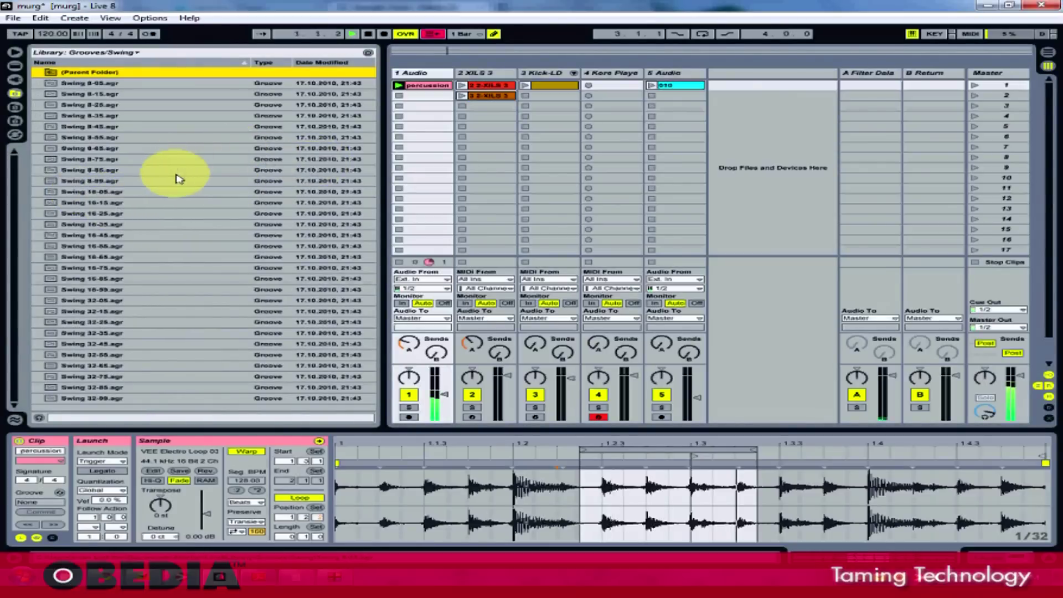
{"action": "left_click", "coordinate": [88, 127]}
{"action": "left_click_drag", "start_coordinate": [88, 132], "coordinate": [412, 85]}
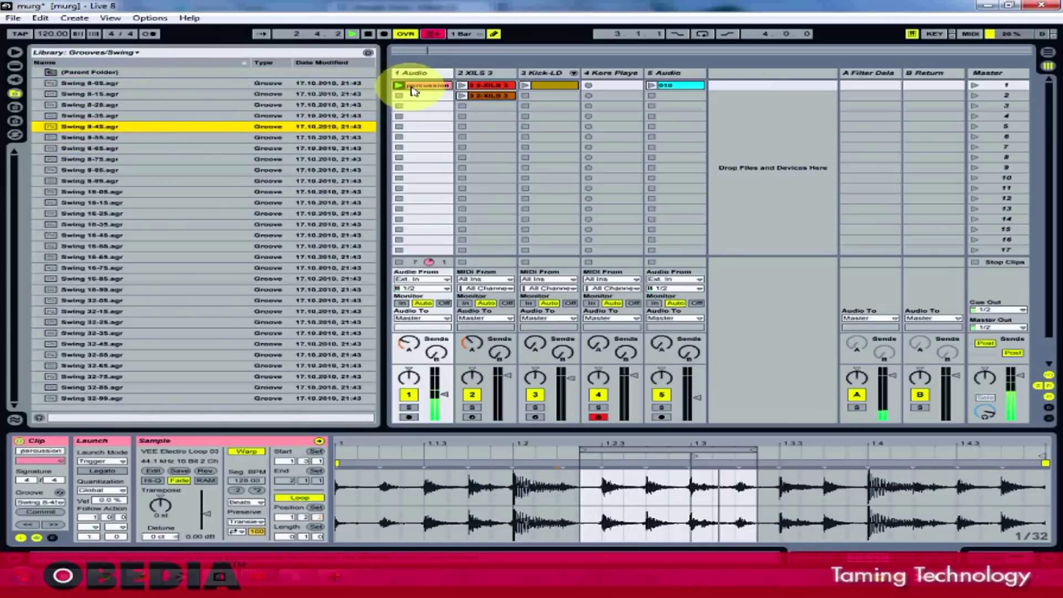
- Audition the grooves Swing 8-75, 16-45, 16-85, 32-99, 8-05 and 8-35 on the playing percussion clip
{"action": "left_click", "coordinate": [105, 161]}
{"action": "left_click_drag", "start_coordinate": [105, 160], "coordinate": [416, 87]}
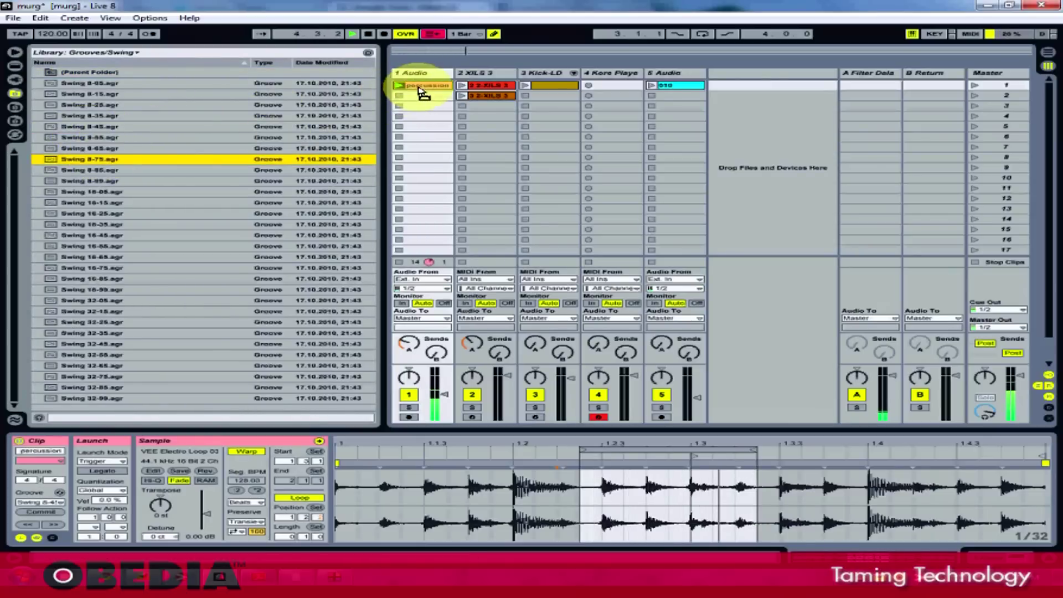
{"action": "left_click", "coordinate": [109, 235]}
{"action": "left_click_drag", "start_coordinate": [109, 235], "coordinate": [401, 84]}
{"action": "left_click", "coordinate": [227, 279]}
{"action": "left_click_drag", "start_coordinate": [227, 279], "coordinate": [424, 90]}
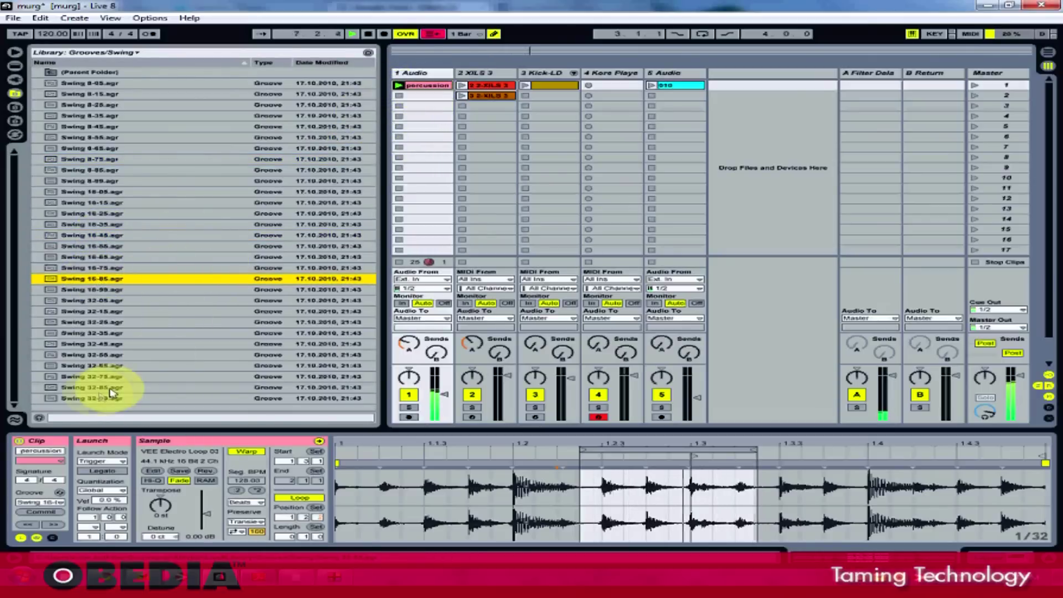
{"action": "left_click_drag", "start_coordinate": [95, 398], "coordinate": [410, 88]}
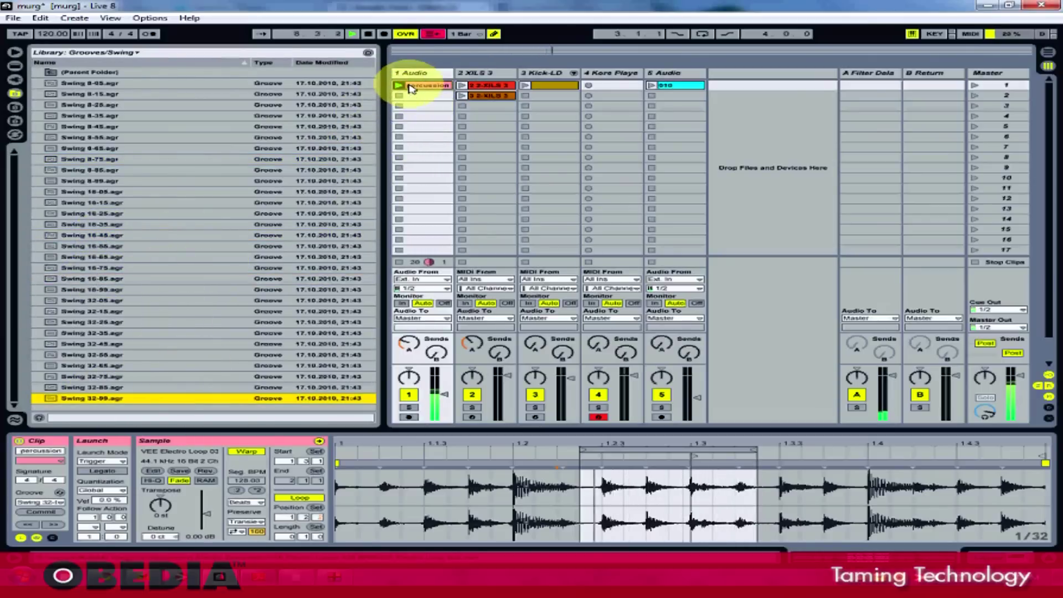
{"action": "left_click_drag", "start_coordinate": [131, 83], "coordinate": [412, 87]}
{"action": "left_click_drag", "start_coordinate": [123, 116], "coordinate": [418, 90]}
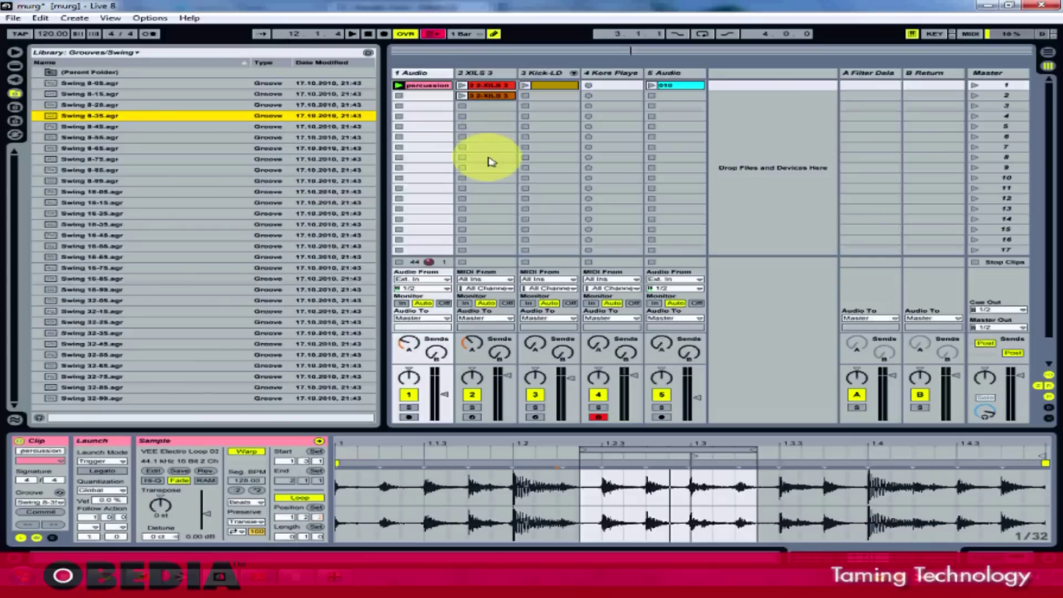
- Launch the Kick-LD clip alongside and assign Swing 16-25 to the percussion clip after trying Swing 8-75
{"action": "left_click", "coordinate": [526, 86]}
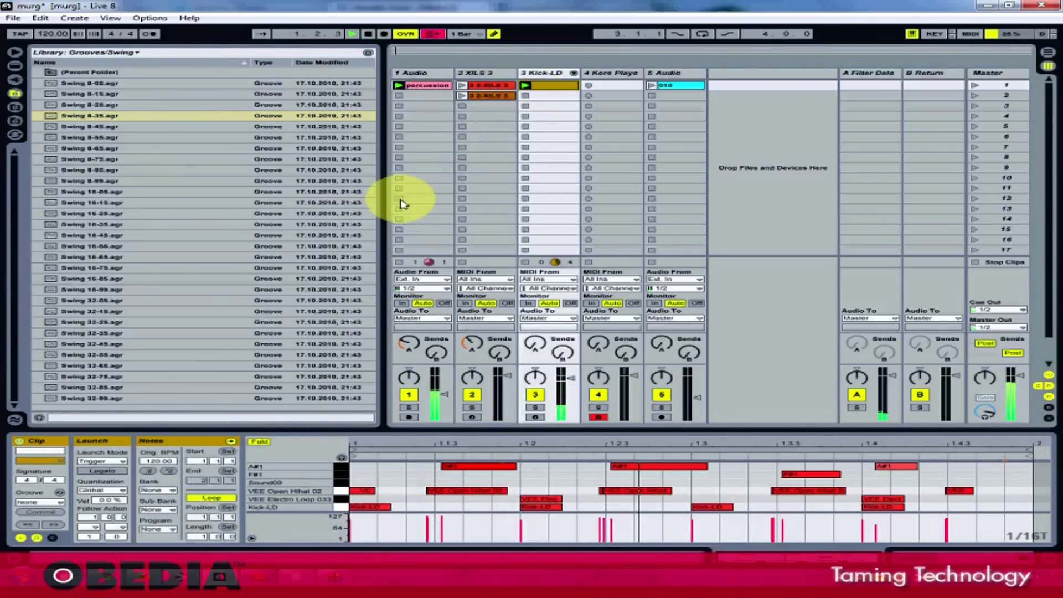
{"action": "left_click", "coordinate": [90, 161]}
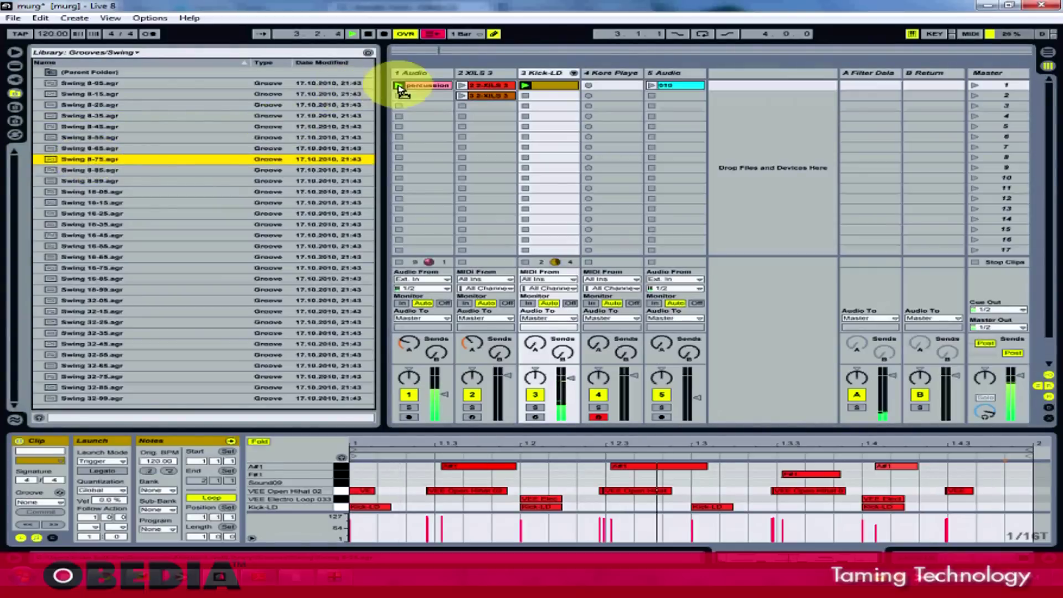
{"action": "left_click_drag", "start_coordinate": [105, 213], "coordinate": [442, 94]}
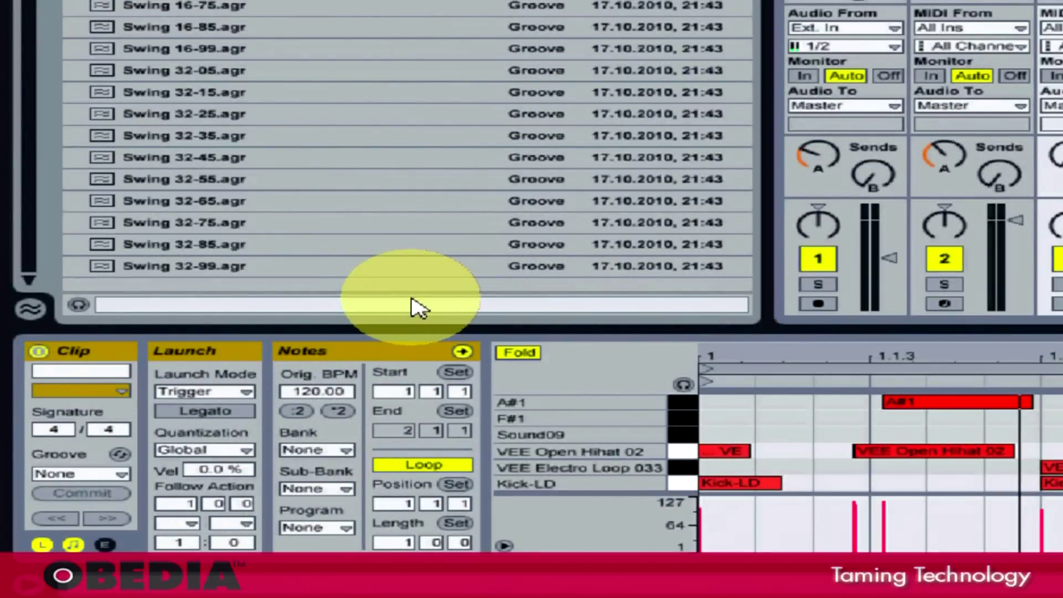
- Show the Groove Pool with a wider browser and add Swing 16-45 and a second copy of Swing 16-25 to it
{"action": "left_click", "coordinate": [32, 310]}
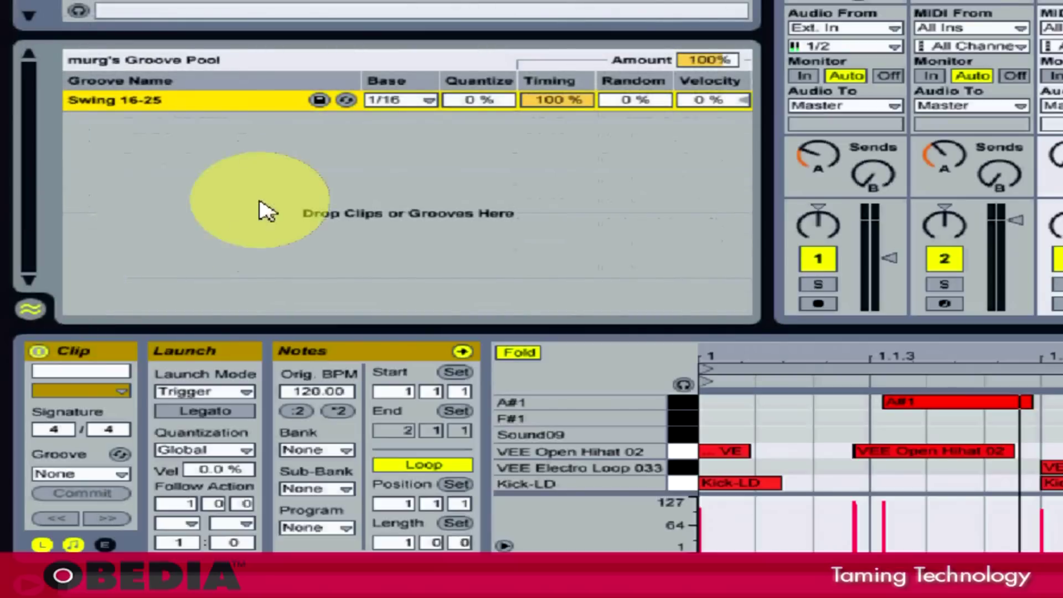
{"action": "left_click_drag", "start_coordinate": [762, 159], "coordinate": [930, 163]}
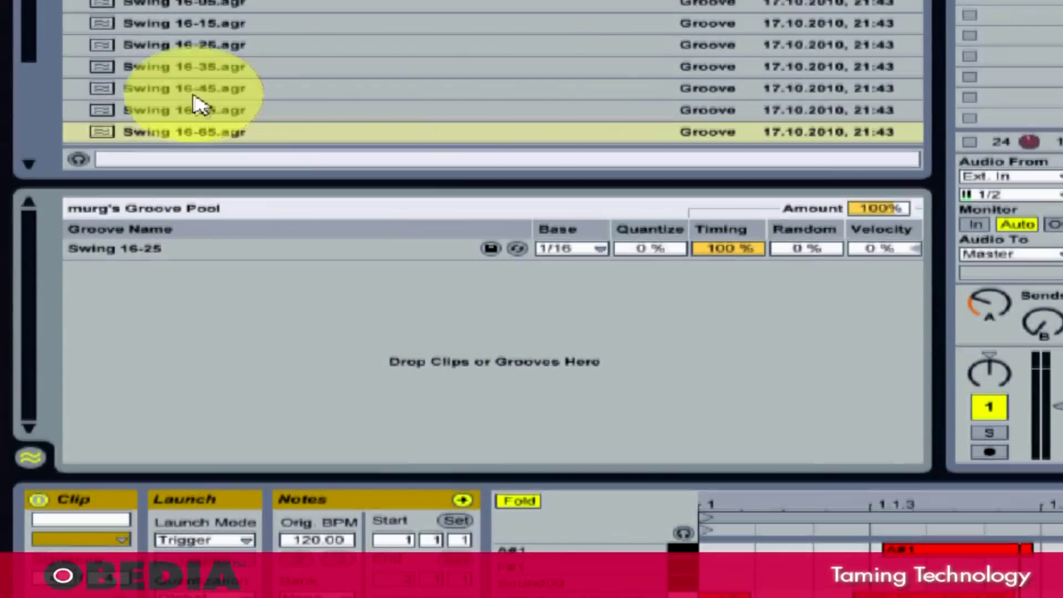
{"action": "left_click_drag", "start_coordinate": [205, 84], "coordinate": [241, 324]}
{"action": "left_click_drag", "start_coordinate": [221, 49], "coordinate": [225, 356]}
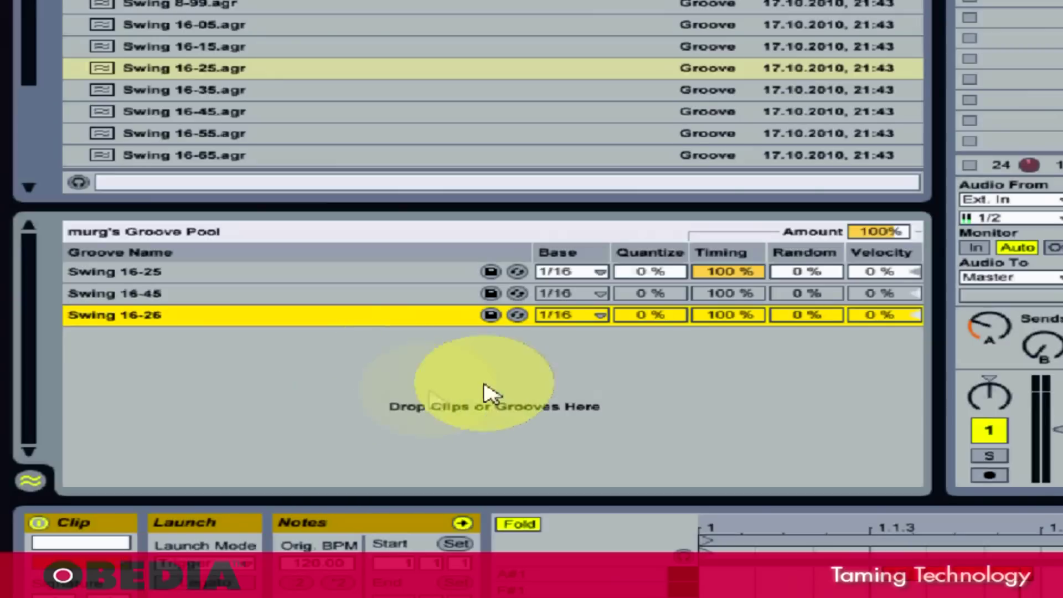
- Adjust the pool's Swing 16-25 groove to Quantize 23 %, Timing 100 %, Random 68 % and Velocity -19 %
{"action": "left_click", "coordinate": [179, 275]}
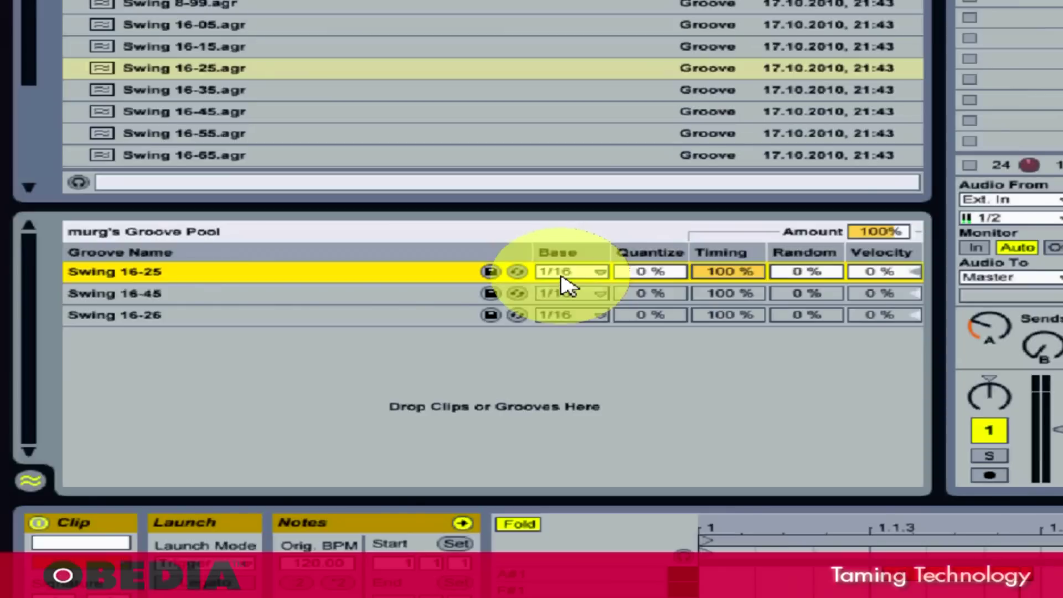
{"action": "left_click_drag", "start_coordinate": [653, 274], "coordinate": [654, 261]}
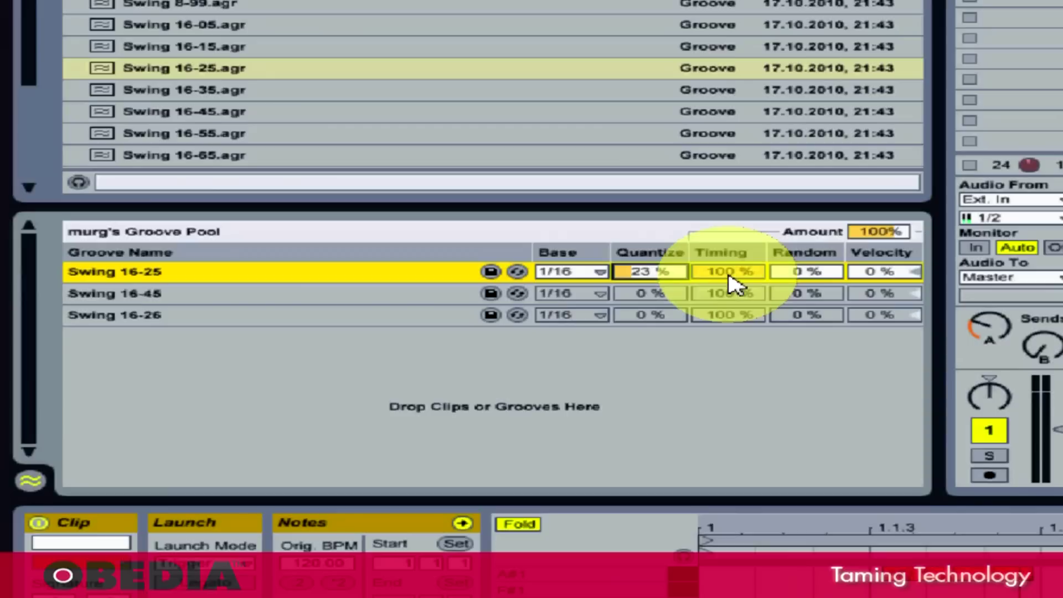
{"action": "mouse_move", "coordinate": [728, 275]}
{"action": "left_mouse_down"}
{"action": "mouse_move", "coordinate": [729, 304]}
{"action": "mouse_move", "coordinate": [729, 265]}
{"action": "left_mouse_up"}
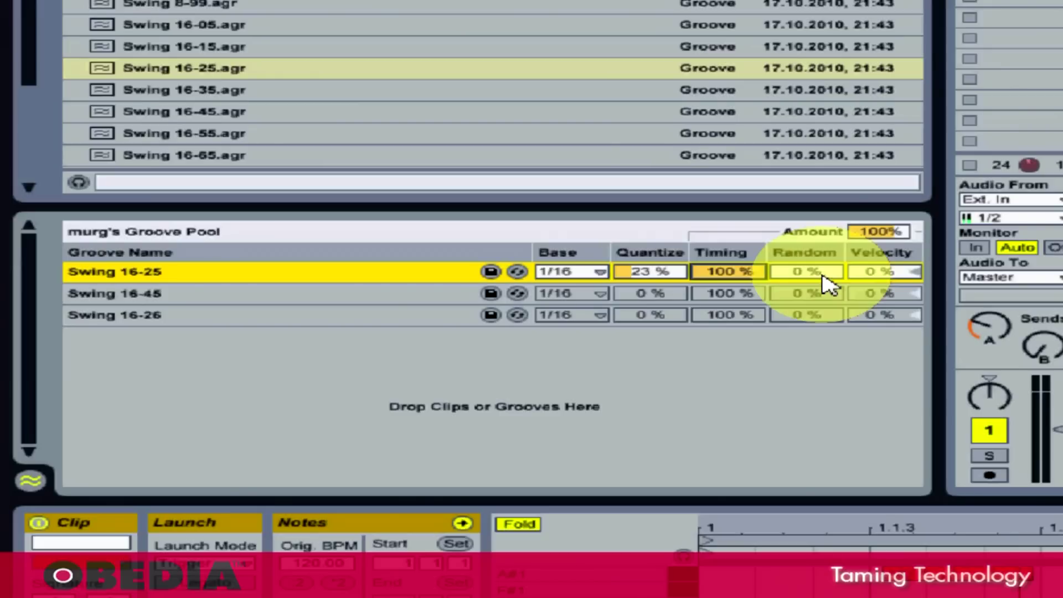
{"action": "mouse_move", "coordinate": [825, 285]}
{"action": "left_mouse_down"}
{"action": "mouse_move", "coordinate": [825, 269]}
{"action": "mouse_move", "coordinate": [825, 286]}
{"action": "left_mouse_up"}
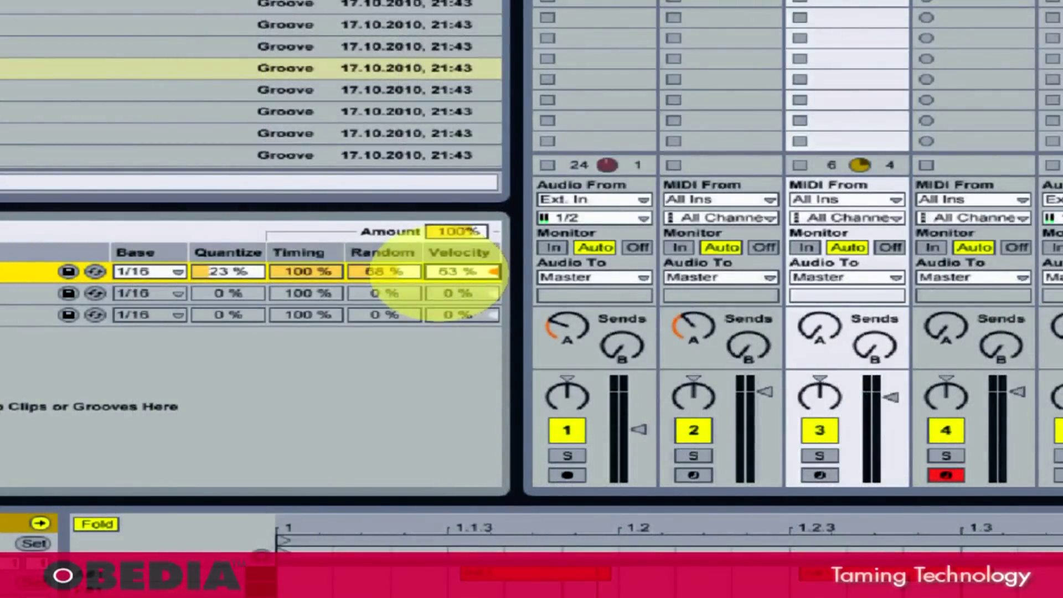
{"action": "left_click_drag", "start_coordinate": [448, 272], "coordinate": [441, 275]}
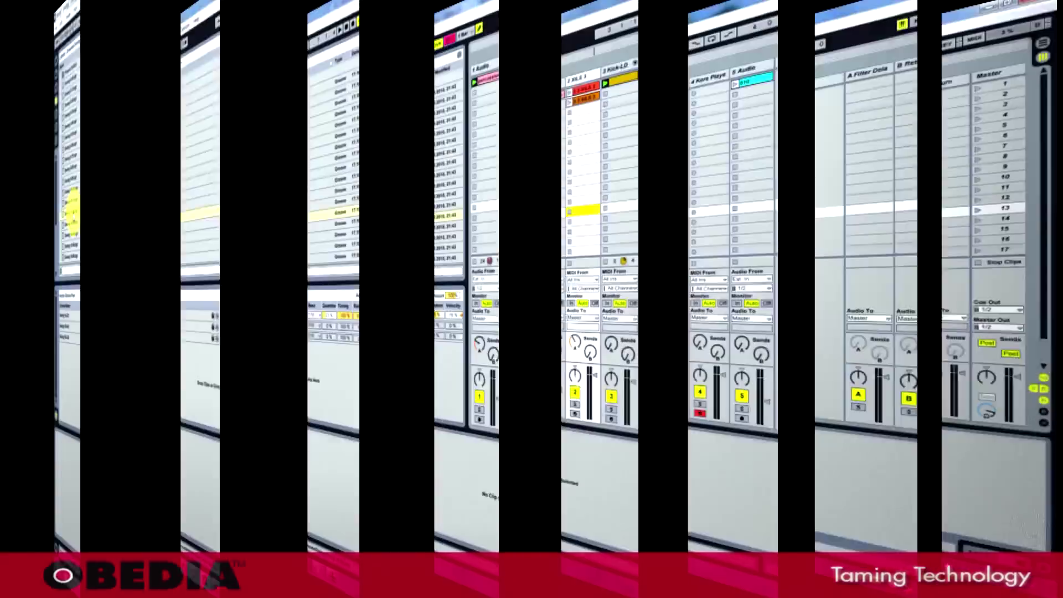
- Place the Swing 16-25 groove as a MIDI clip in slot 13 of the XILS 3 track and inspect its notes and velocities
{"action": "left_click", "coordinate": [102, 215]}
{"action": "left_click_drag", "start_coordinate": [103, 215], "coordinate": [568, 215]}
{"action": "left_click_drag", "start_coordinate": [592, 432], "coordinate": [570, 268]}
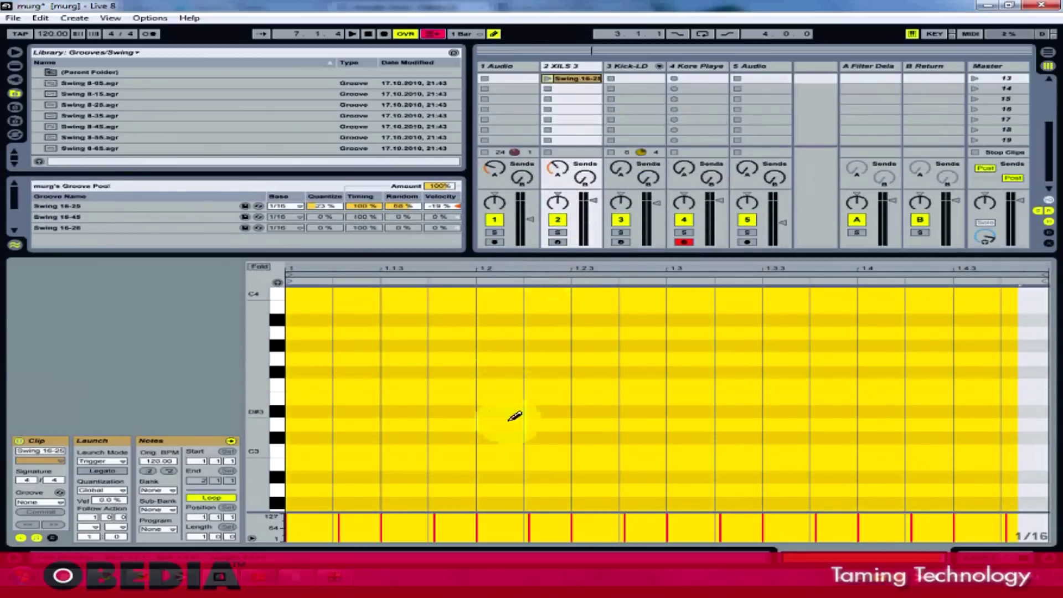
{"action": "scroll", "coordinate": [515, 416], "scroll_direction": "down", "scroll_amount": 3}
{"action": "scroll", "coordinate": [515, 416], "scroll_direction": "up", "scroll_amount": 2}
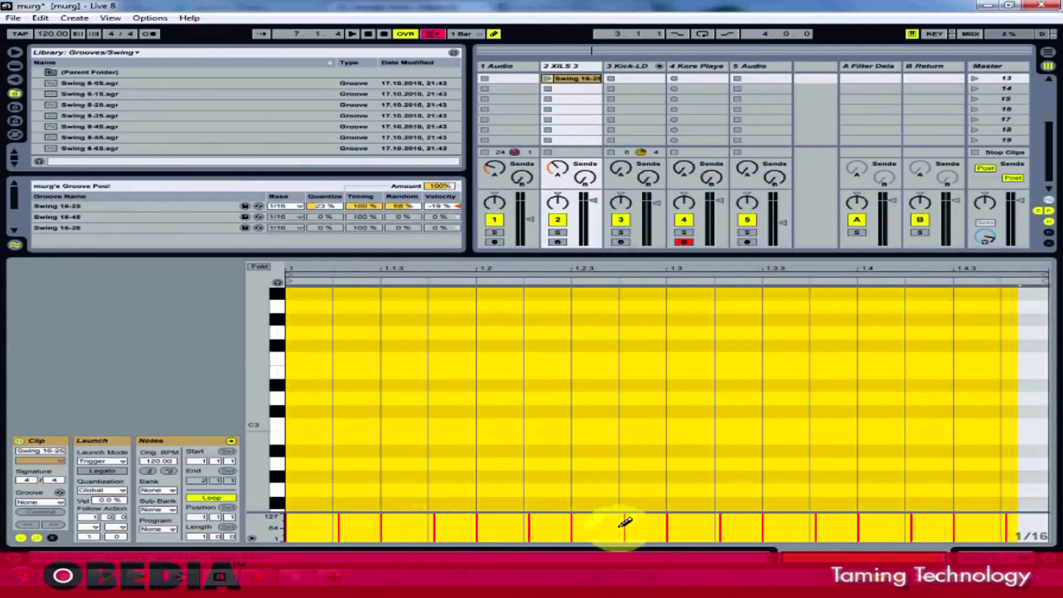
{"action": "scroll", "coordinate": [696, 455], "scroll_direction": "up", "scroll_amount": 8}
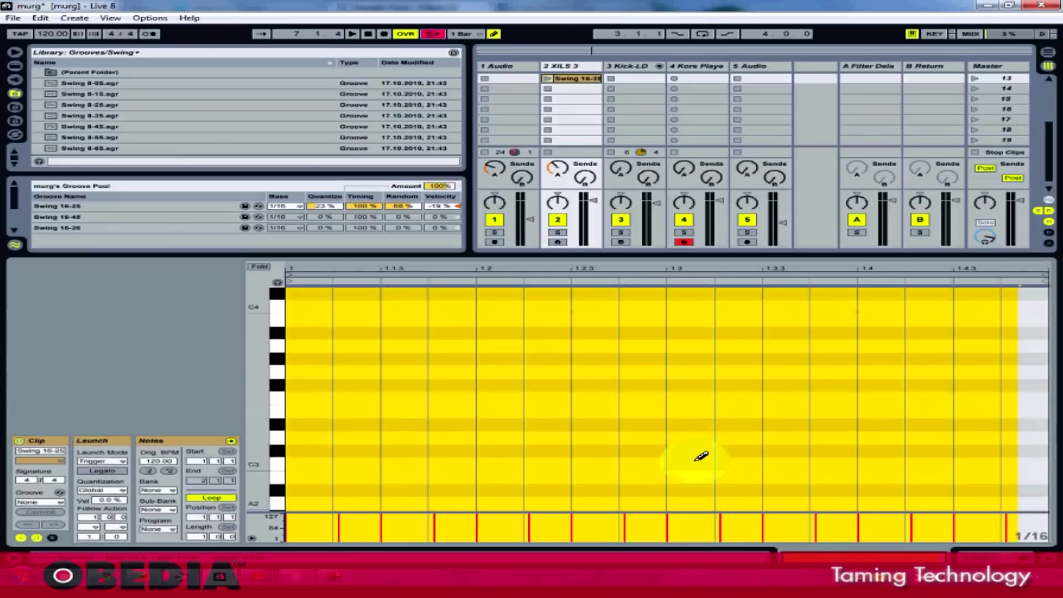
{"action": "left_click_drag", "start_coordinate": [576, 257], "coordinate": [584, 422]}
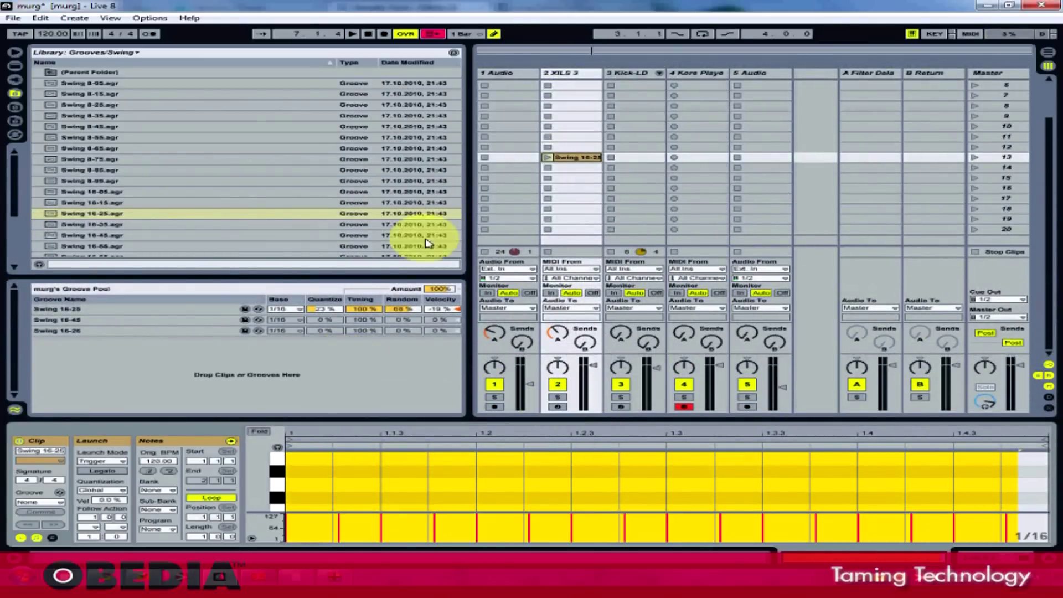
{"action": "scroll", "coordinate": [517, 199], "scroll_direction": "up", "scroll_amount": 5}
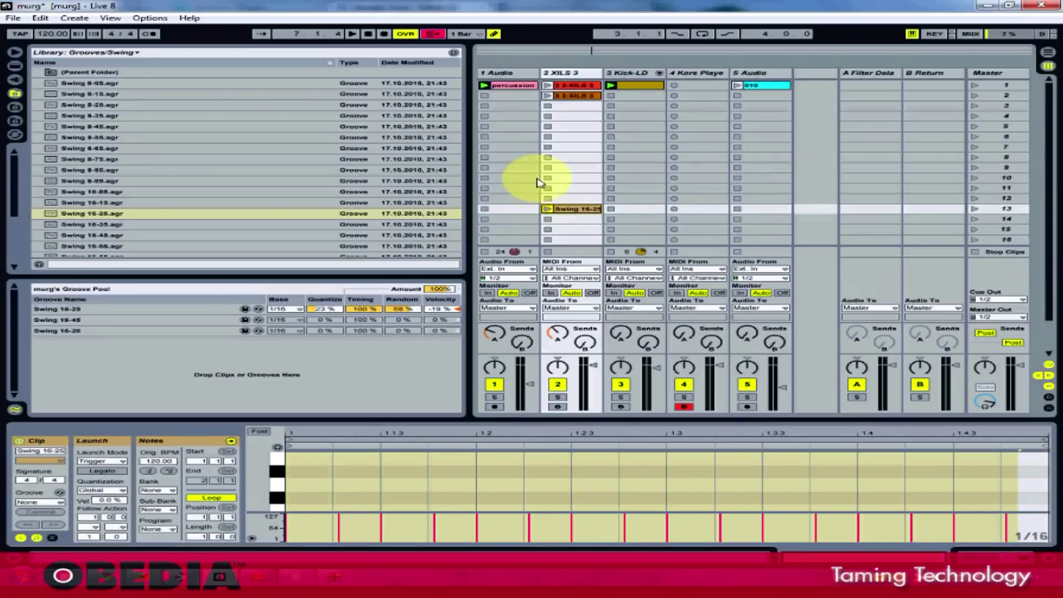
- Set the Velocity of the pool's Swing 16-25 groove to 100 %
{"action": "left_click", "coordinate": [442, 310]}
{"action": "left_click_drag", "start_coordinate": [441, 311], "coordinate": [437, 314]}
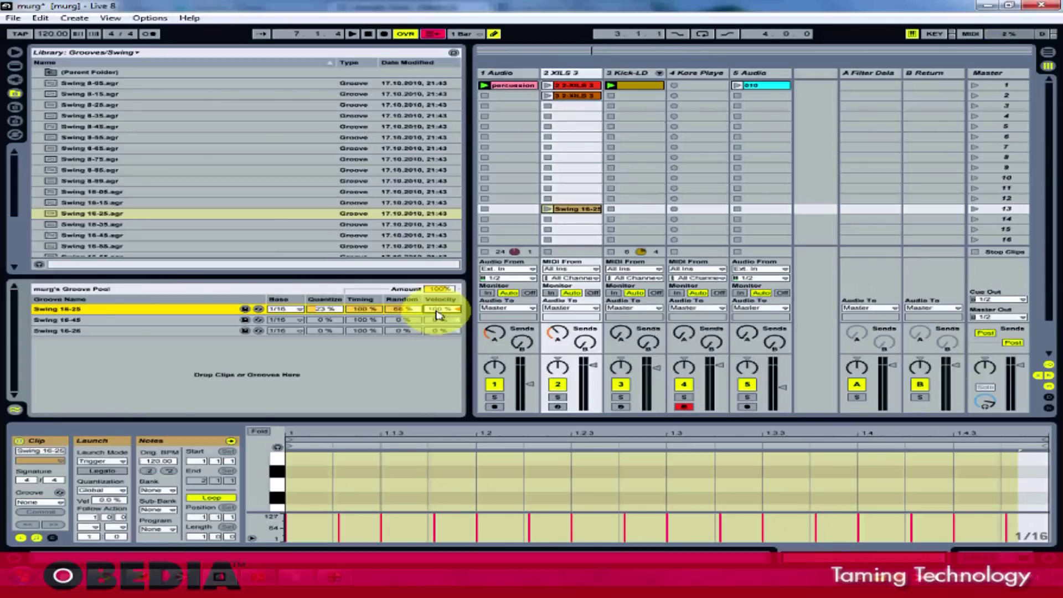
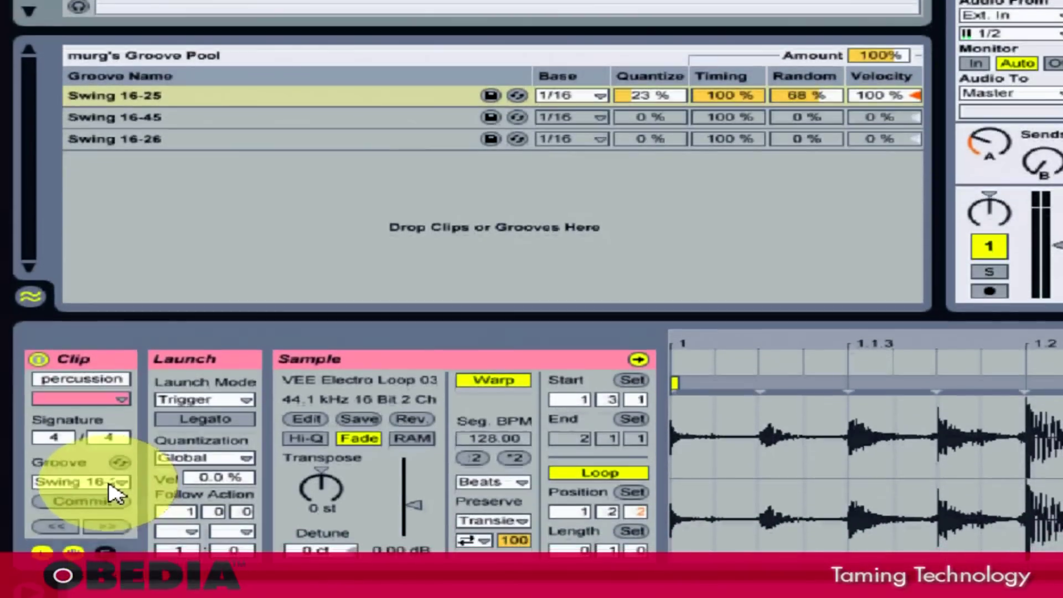
- List the grooves available for the percussion clip and choose one of the Swing 16 grooves from the pool
{"action": "left_click", "coordinate": [111, 492]}
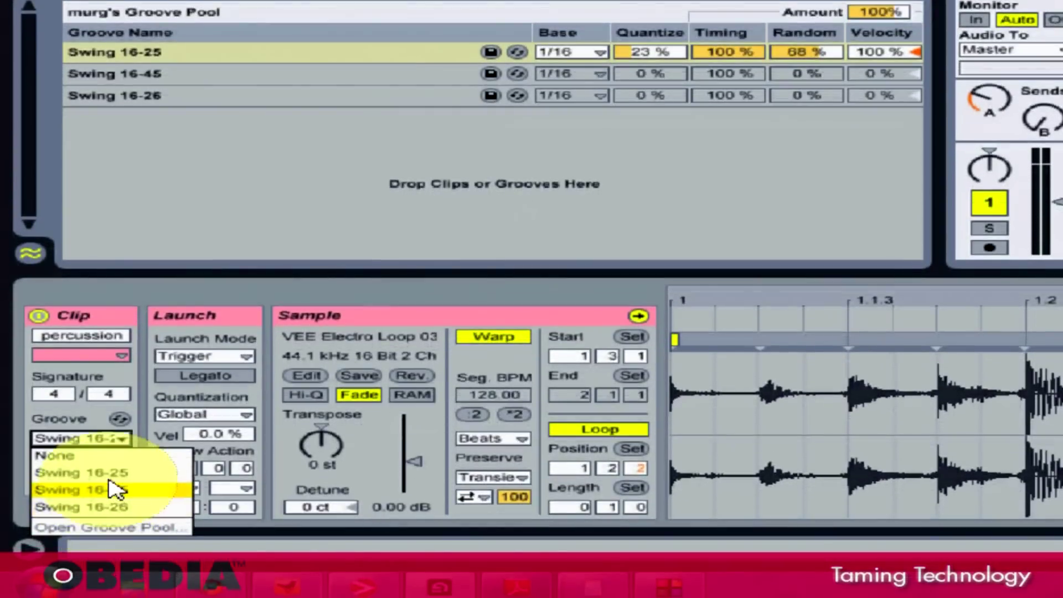
{"action": "left_click", "coordinate": [110, 501]}
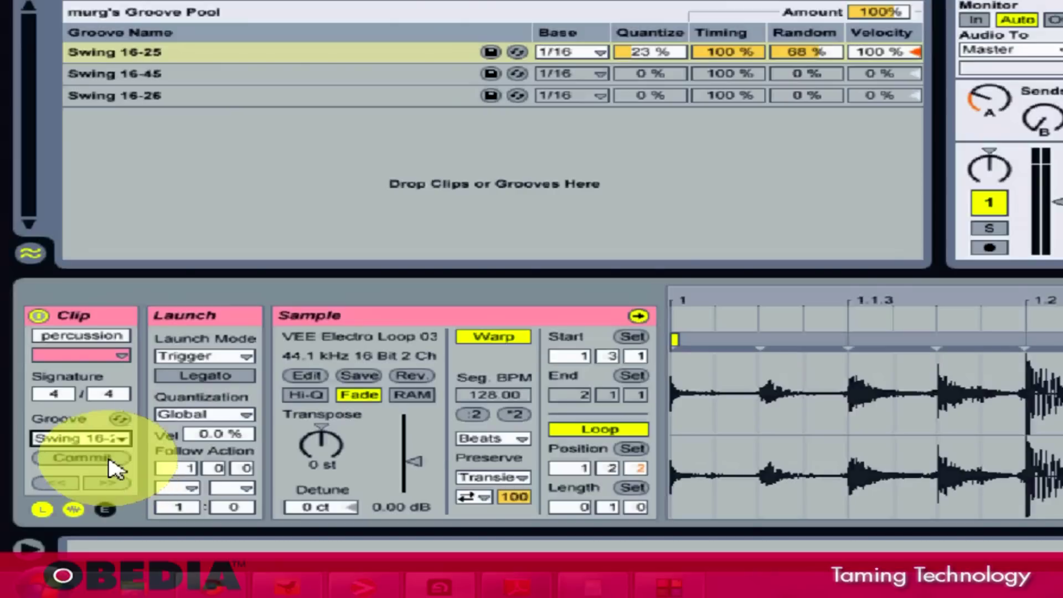
- Commit the assigned groove to the percussion clip and audition the result with track 1 soloed
{"action": "left_click", "coordinate": [110, 460]}
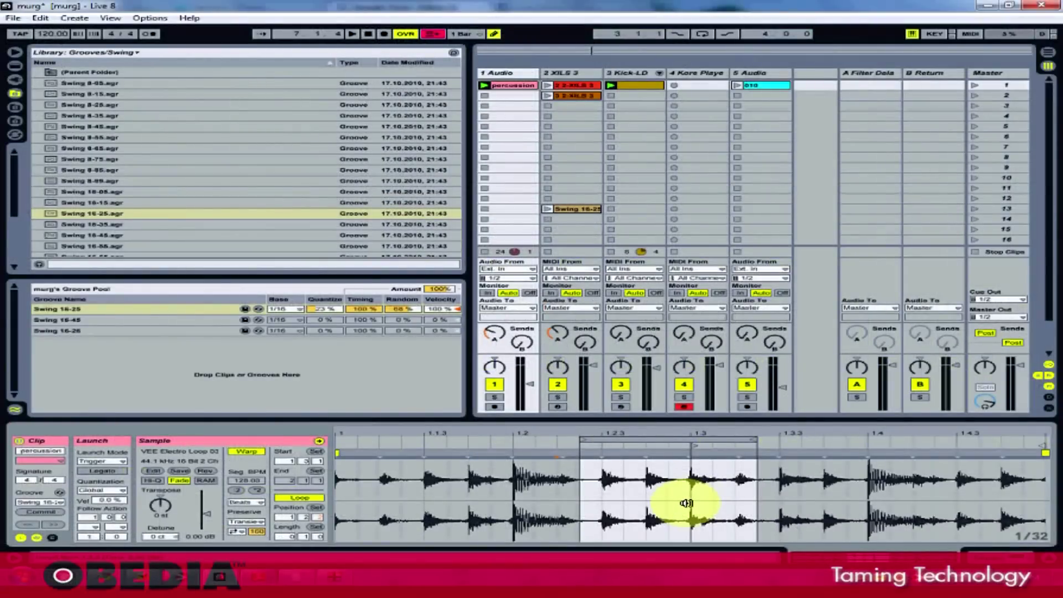
{"action": "left_click", "coordinate": [687, 503]}
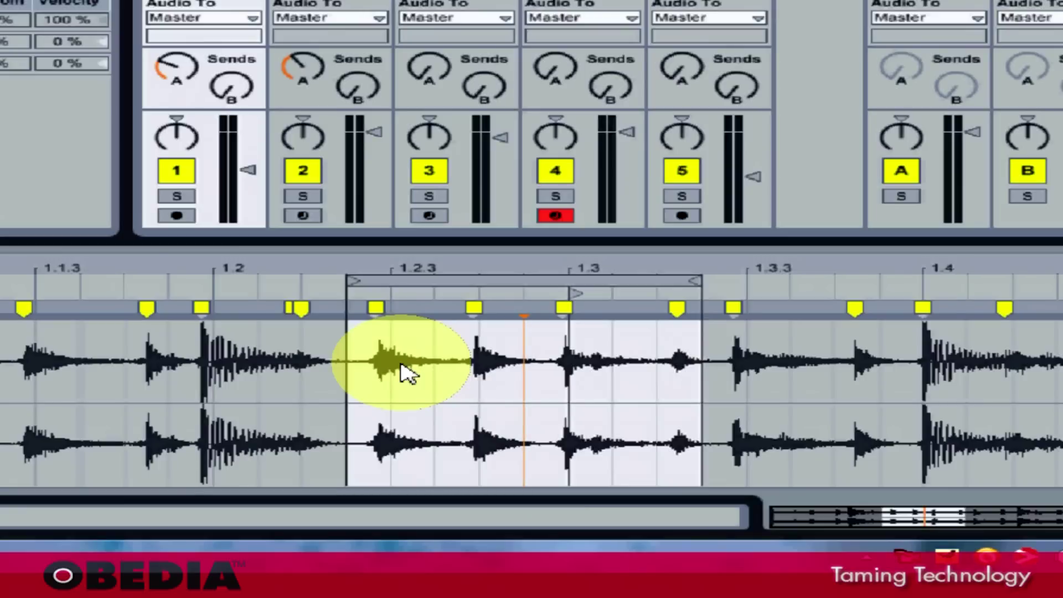
{"action": "key", "text": "space"}
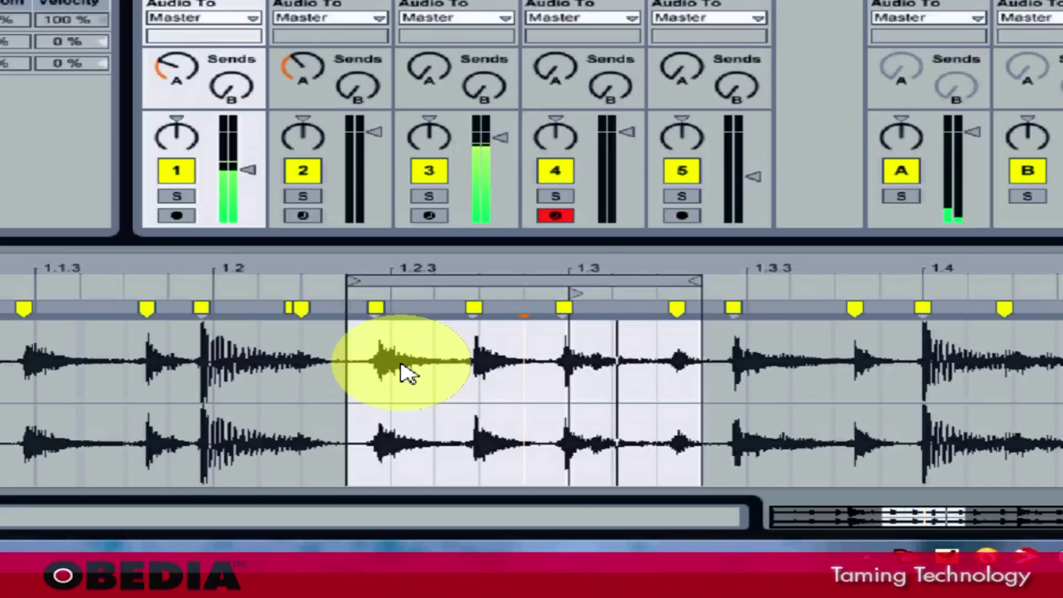
{"action": "left_click", "coordinate": [187, 197]}
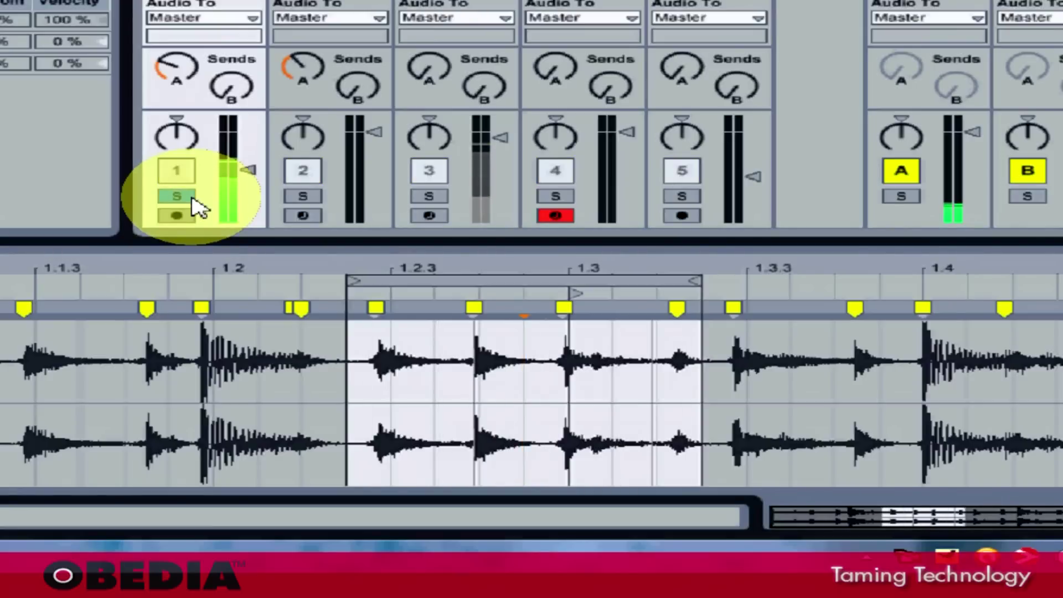
{"action": "left_click", "coordinate": [191, 198]}
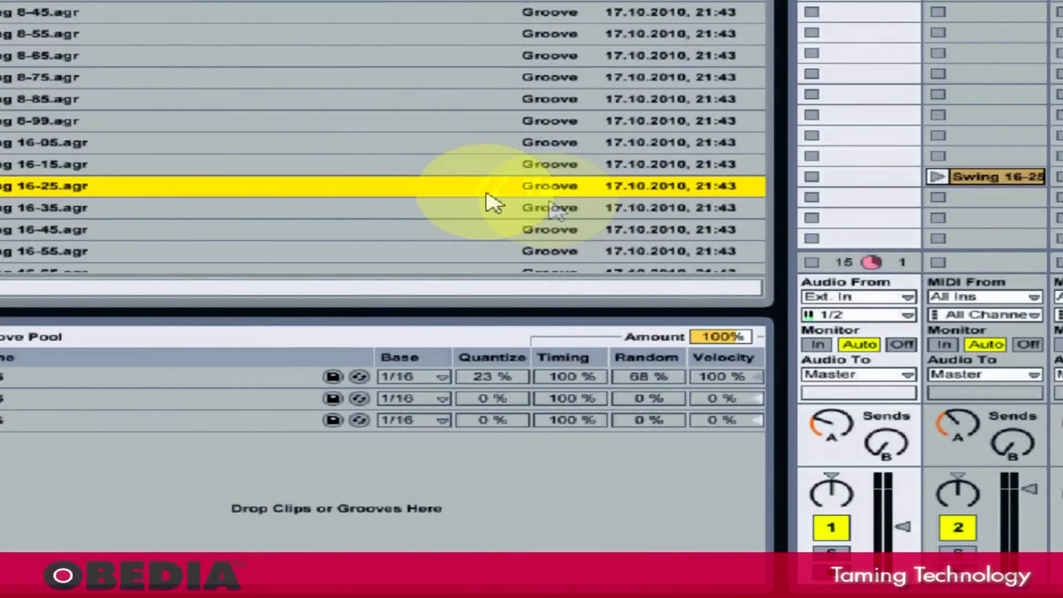
- Place the Swing 16-25 groove as a MIDI clip in slot 10 of the XILS 3 track and draw additional notes into it
{"action": "left_click_drag", "start_coordinate": [94, 180], "coordinate": [1046, 116]}
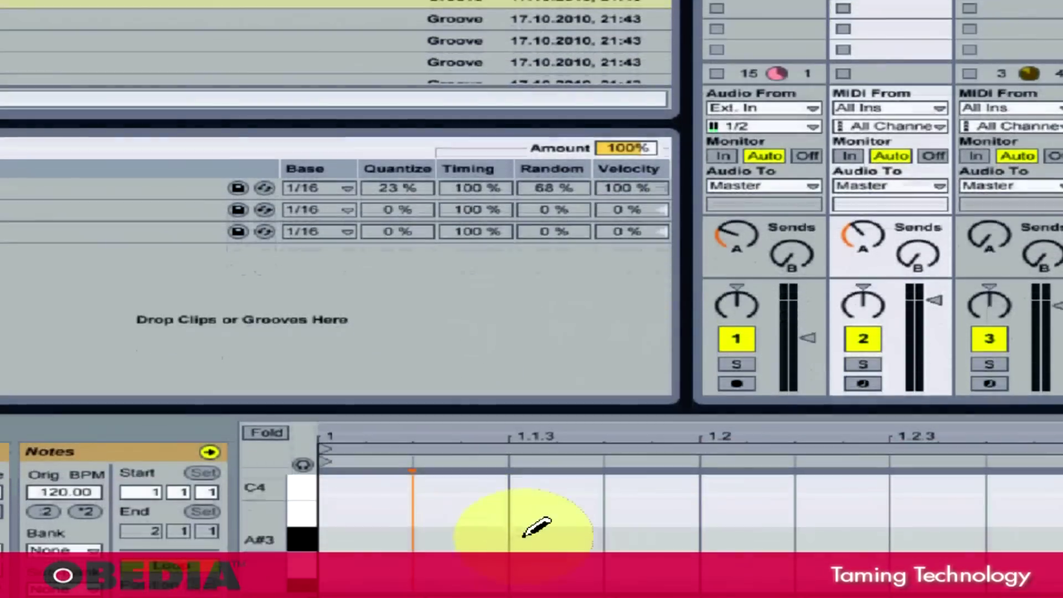
{"action": "left_click", "coordinate": [526, 529]}
{"action": "left_click", "coordinate": [637, 529]}
{"action": "left_click", "coordinate": [914, 529]}
{"action": "left_click", "coordinate": [1002, 504]}
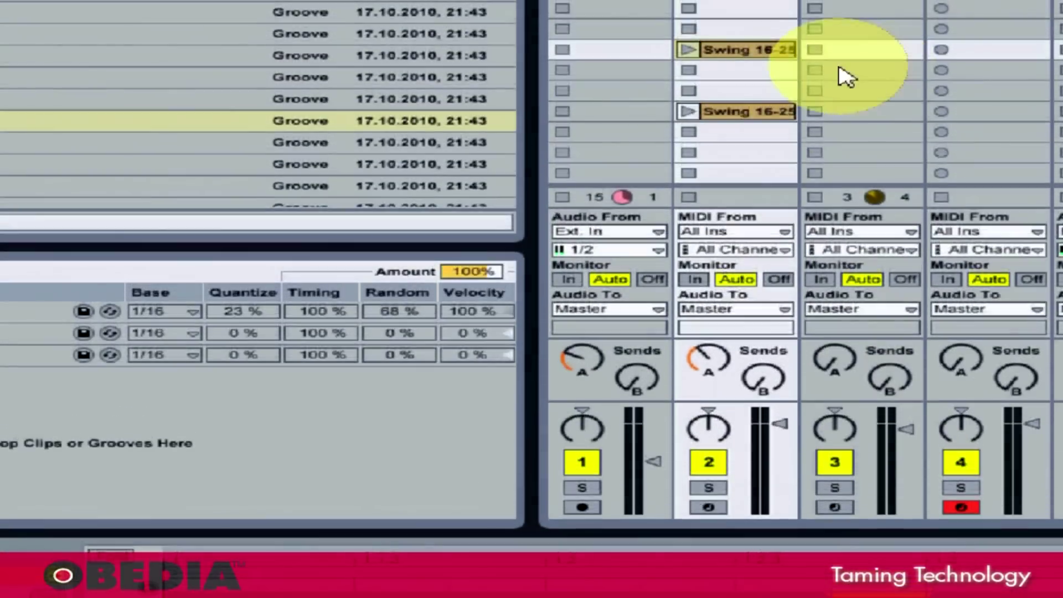
- Extract the groove from the edited Swing 16-25 clip in slot 10 into the Groove Pool
{"action": "left_click", "coordinate": [782, 4]}
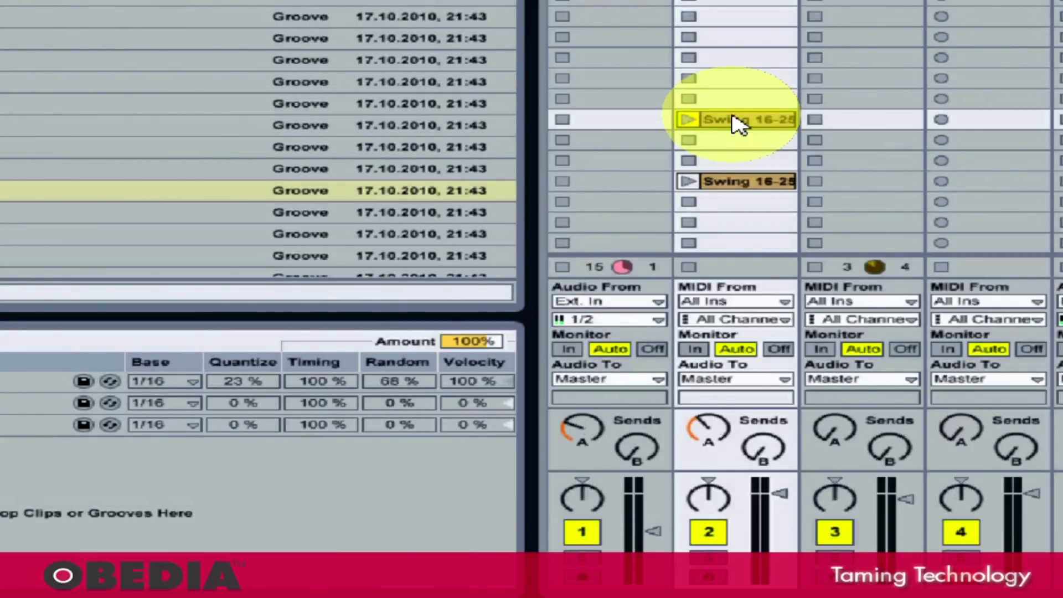
{"action": "right_click", "coordinate": [736, 123]}
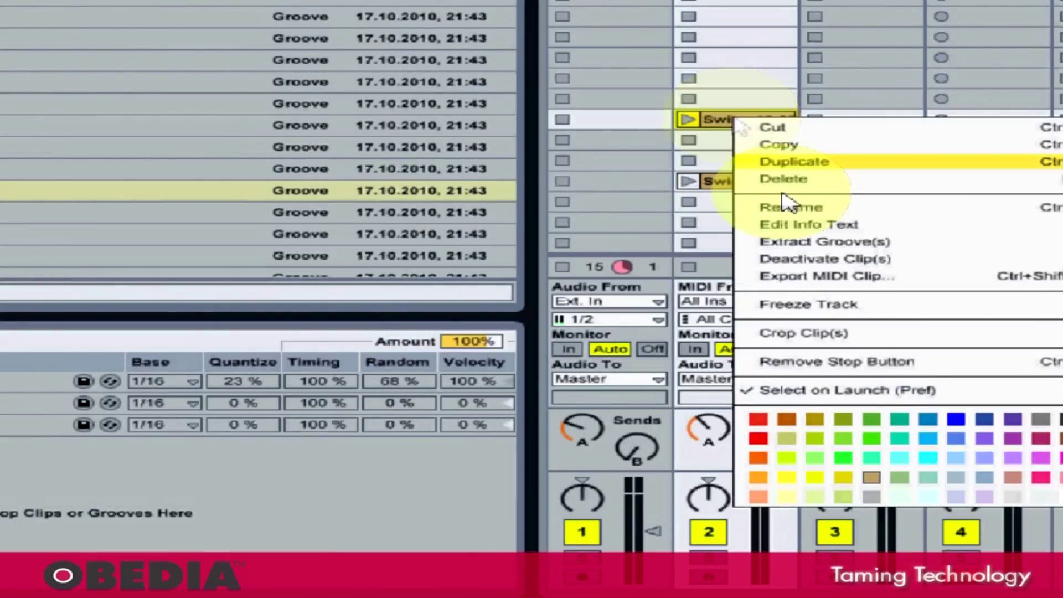
{"action": "left_click", "coordinate": [797, 241]}
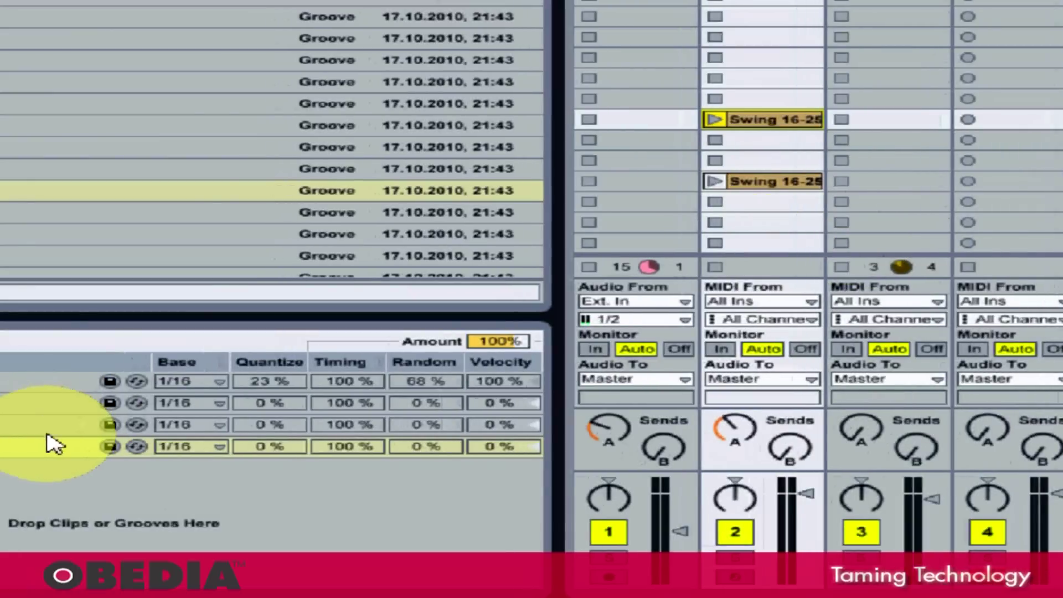